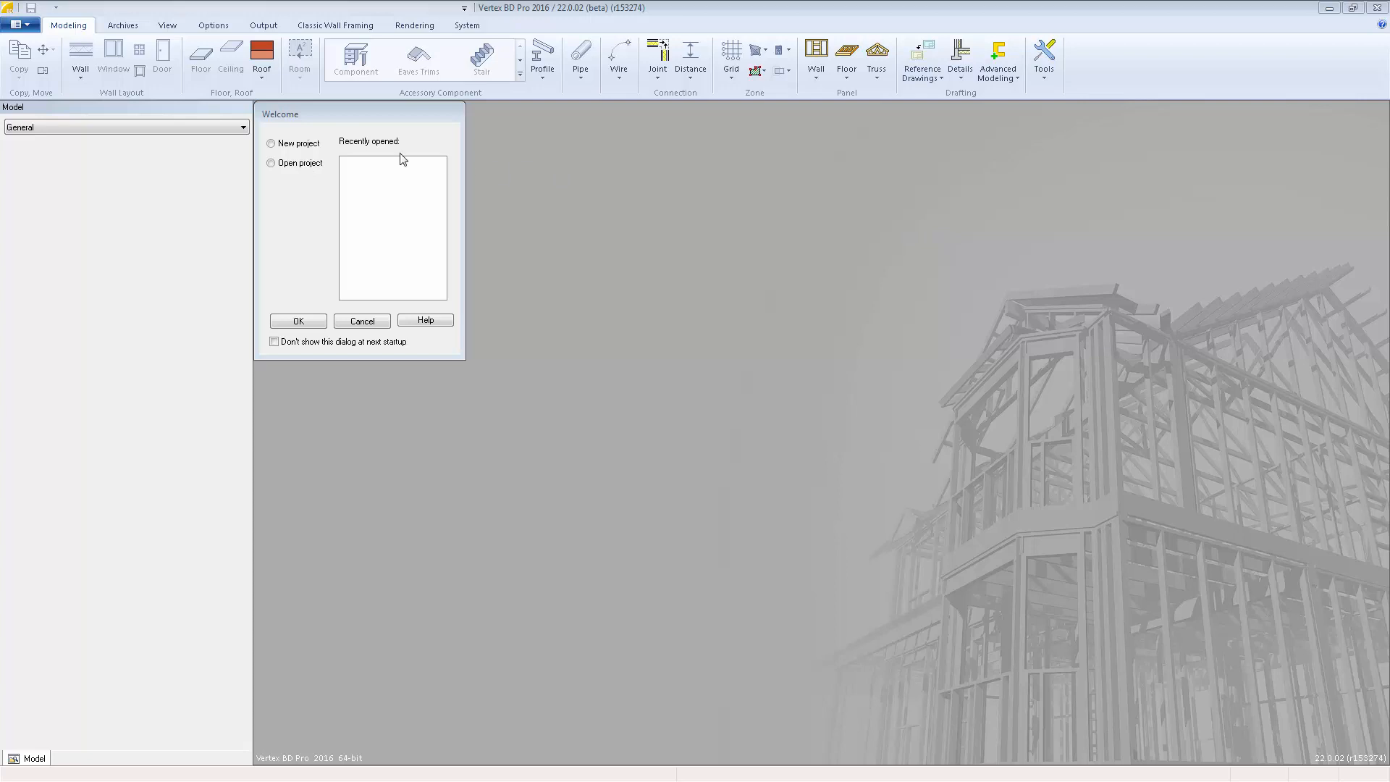
Start a new building project with the project id Tutorial1 and the name Tutorial Project.
click(302, 149)
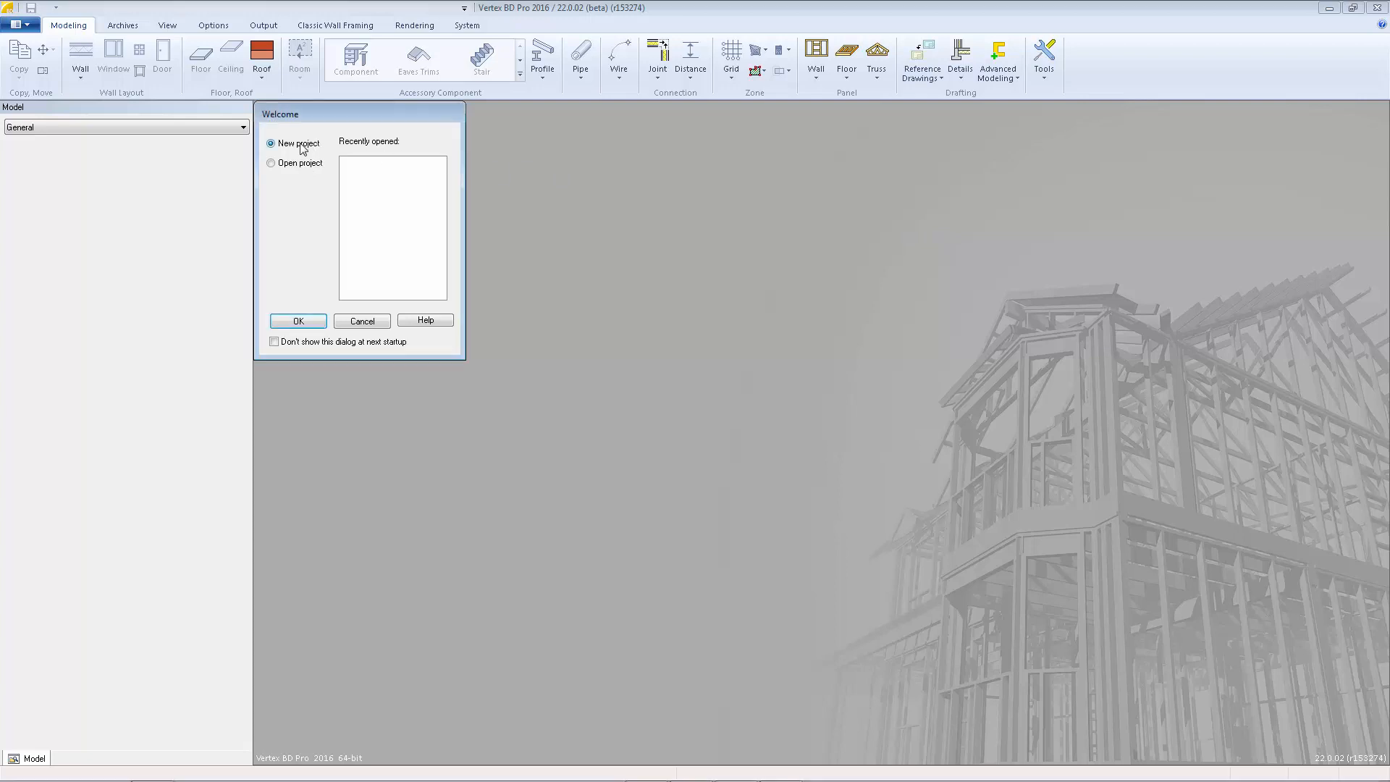
click(294, 320)
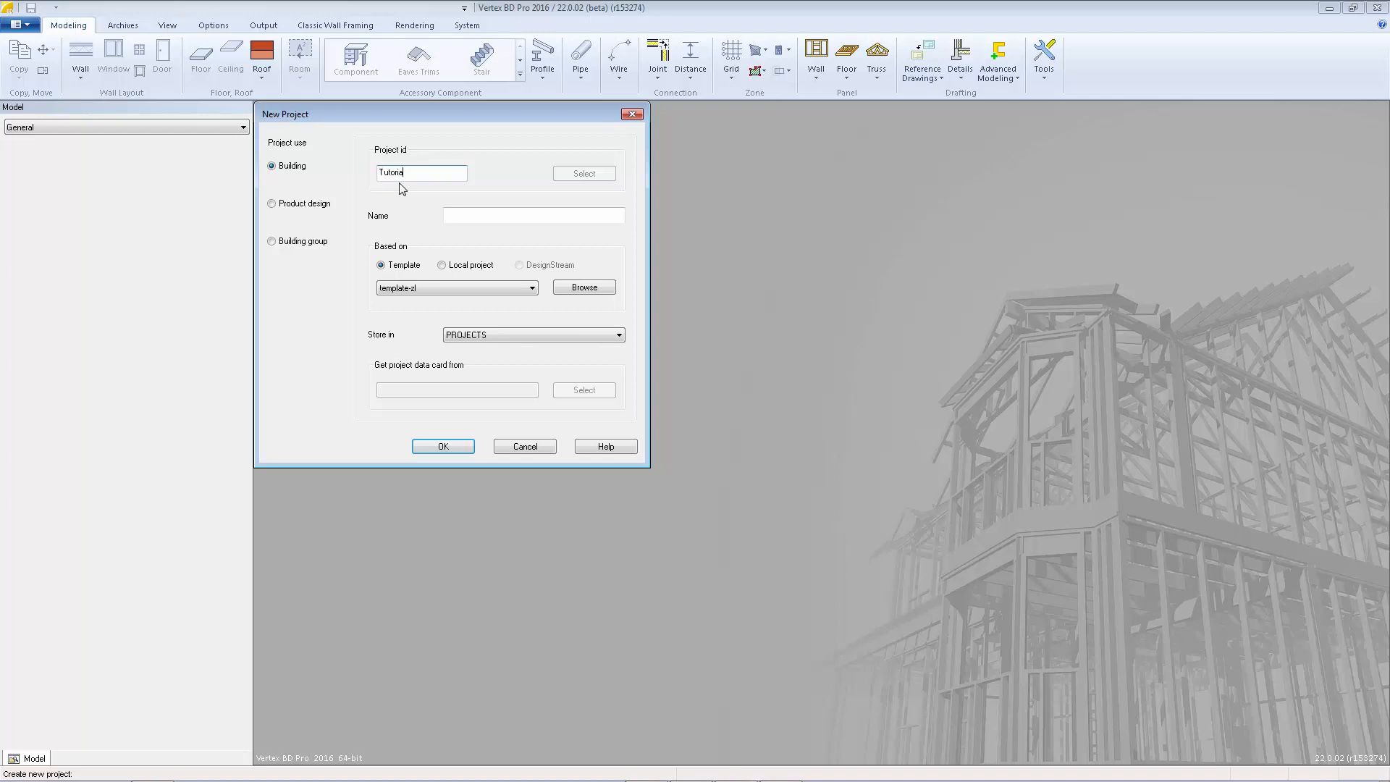
click(467, 216)
text(Tutor)
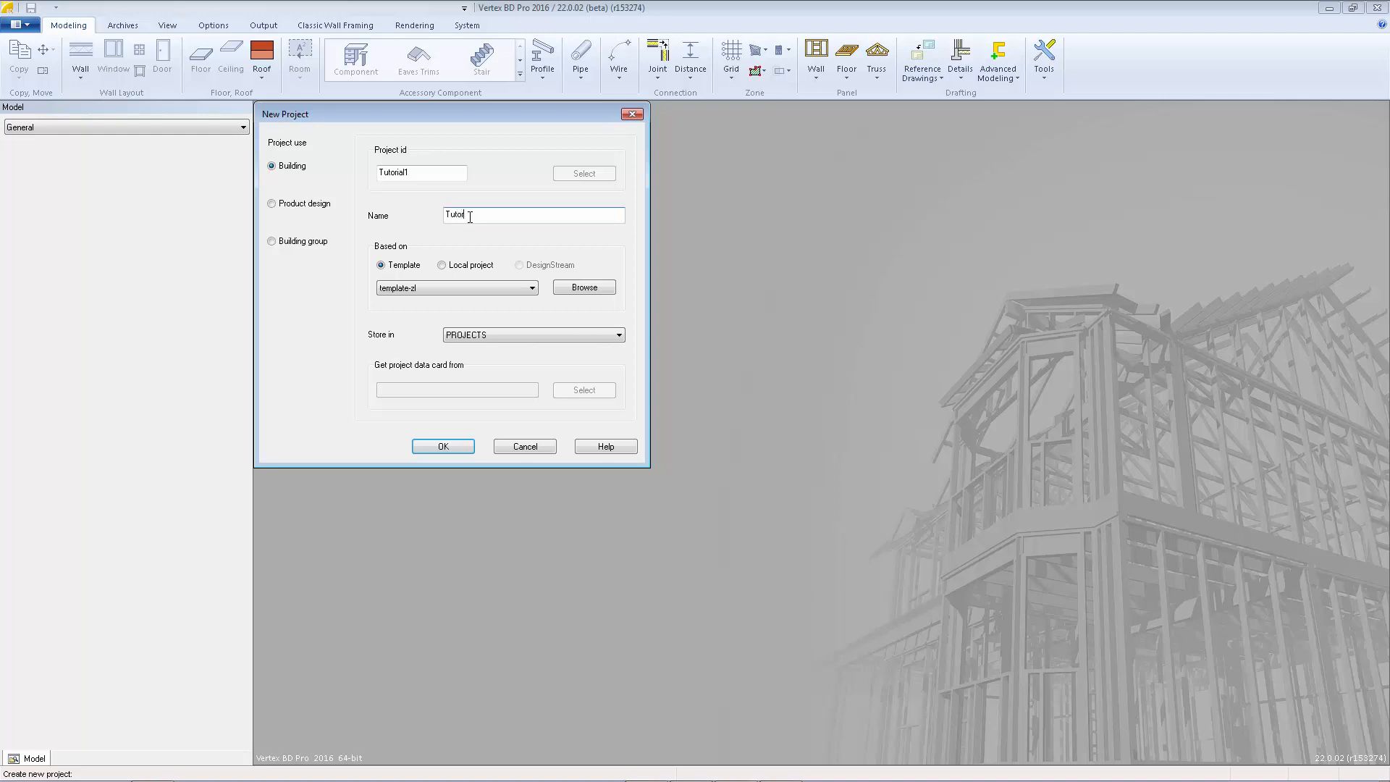
text(ial Pro)
click(484, 266)
click(482, 288)
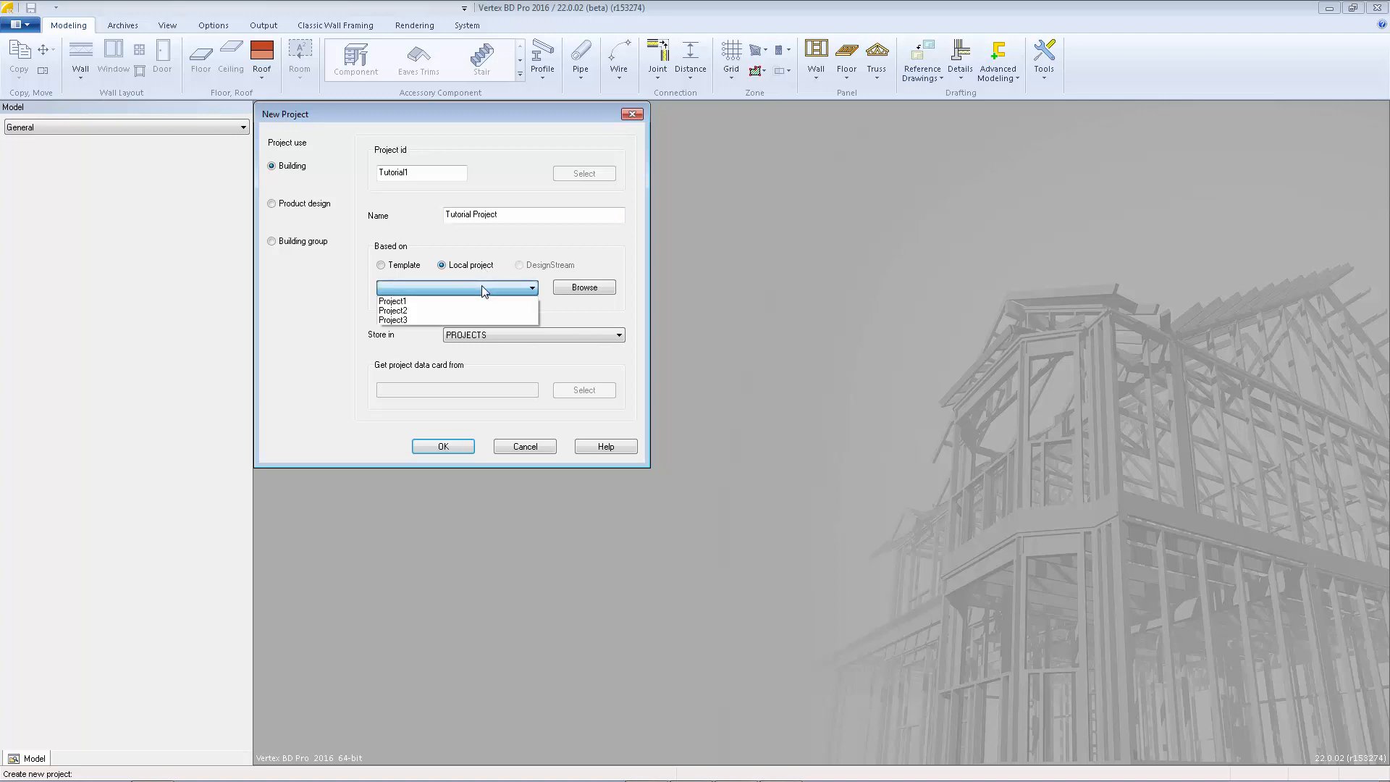
click(398, 268)
click(397, 268)
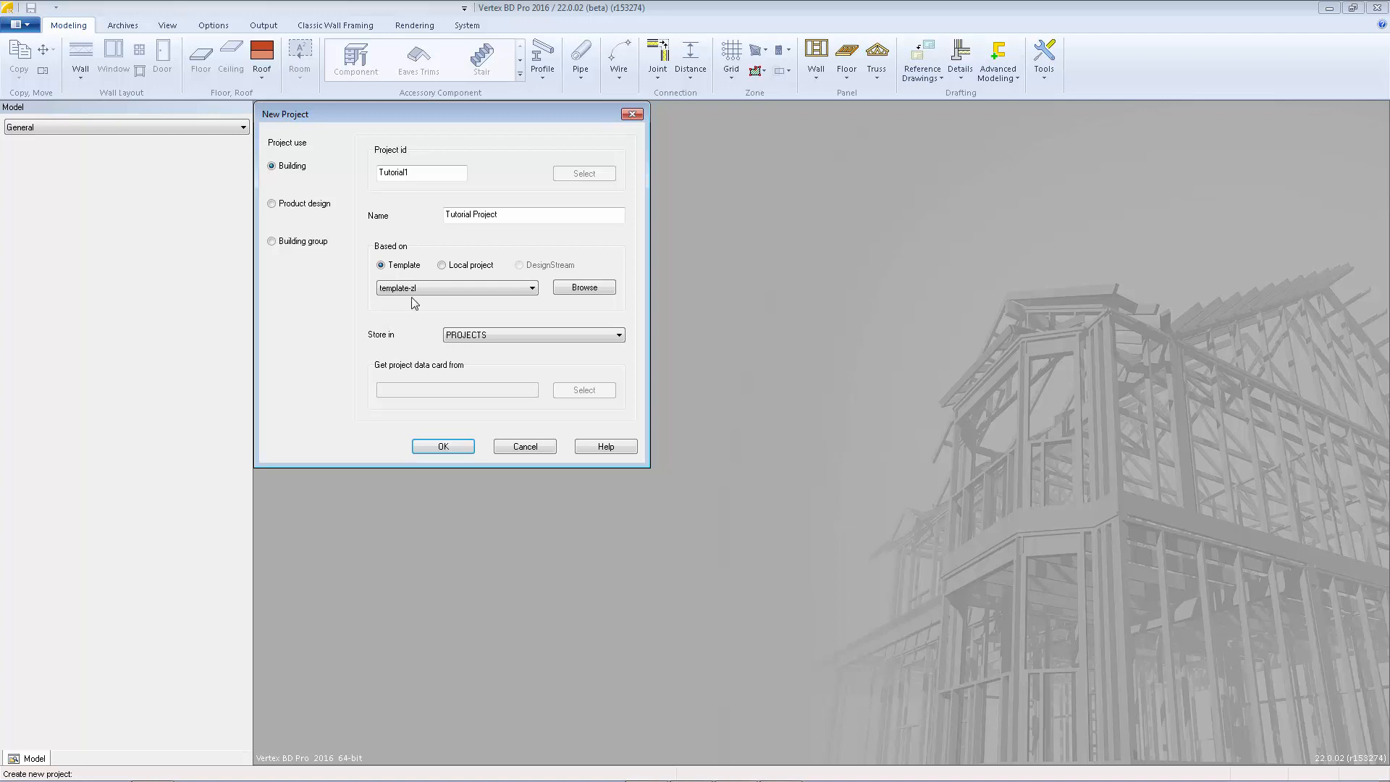
Create the project from template-zl and accept its project data after reviewing the building data and contact information.
click(439, 449)
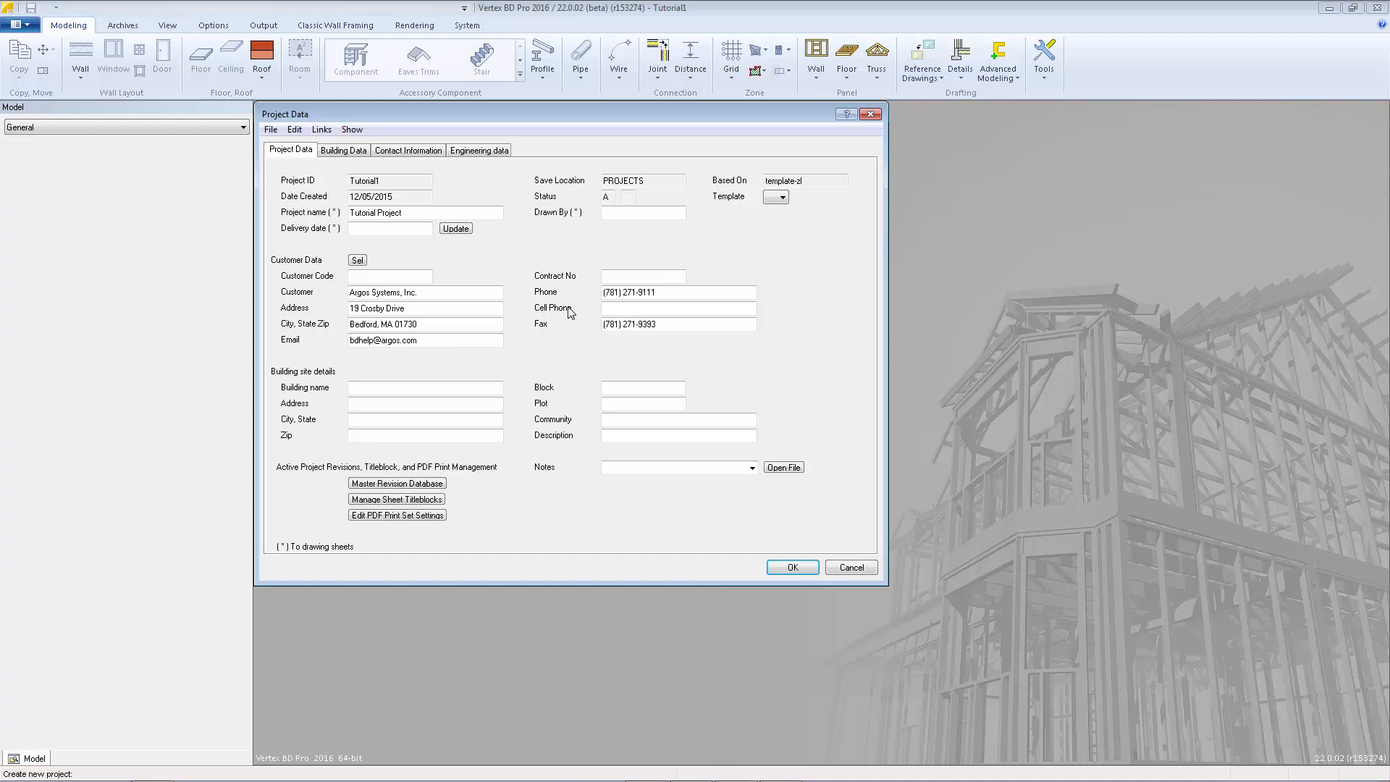
click(354, 151)
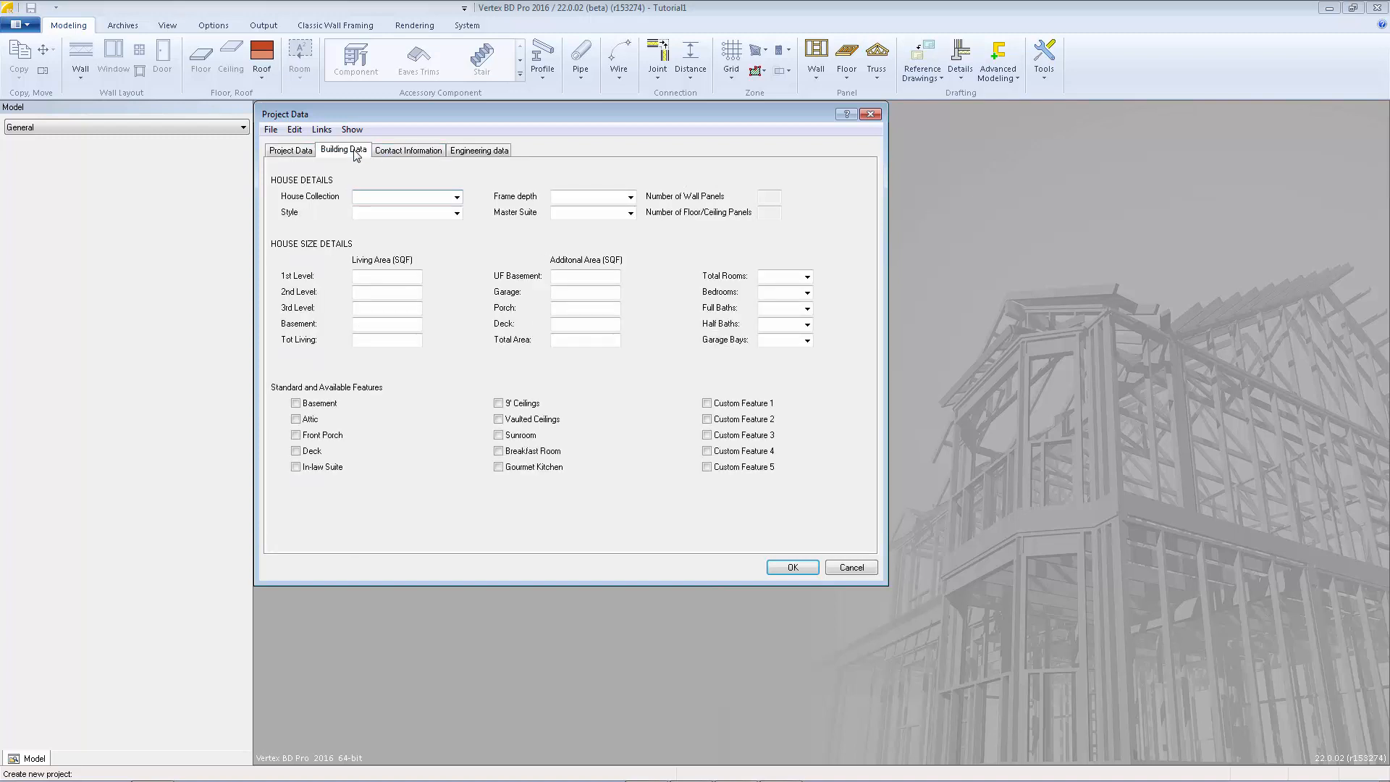
click(390, 152)
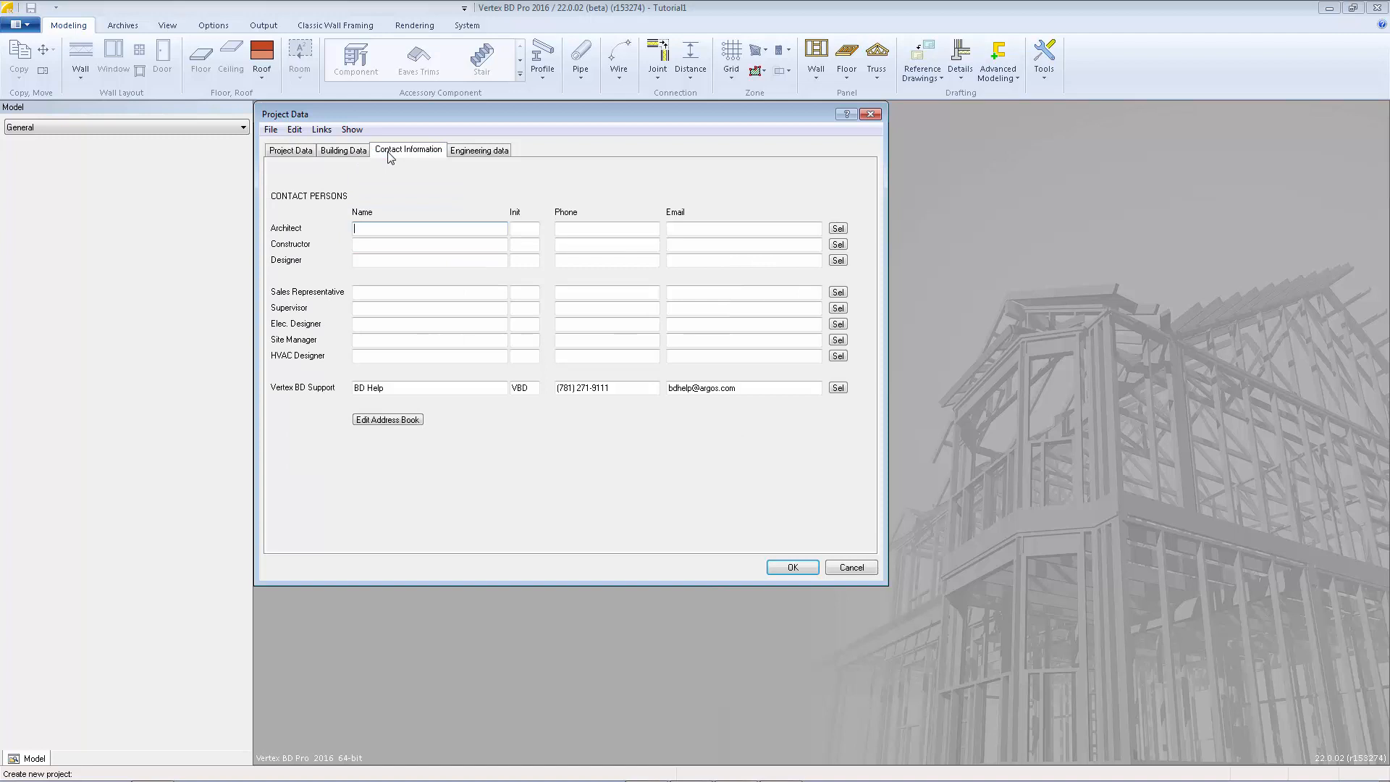
click(790, 568)
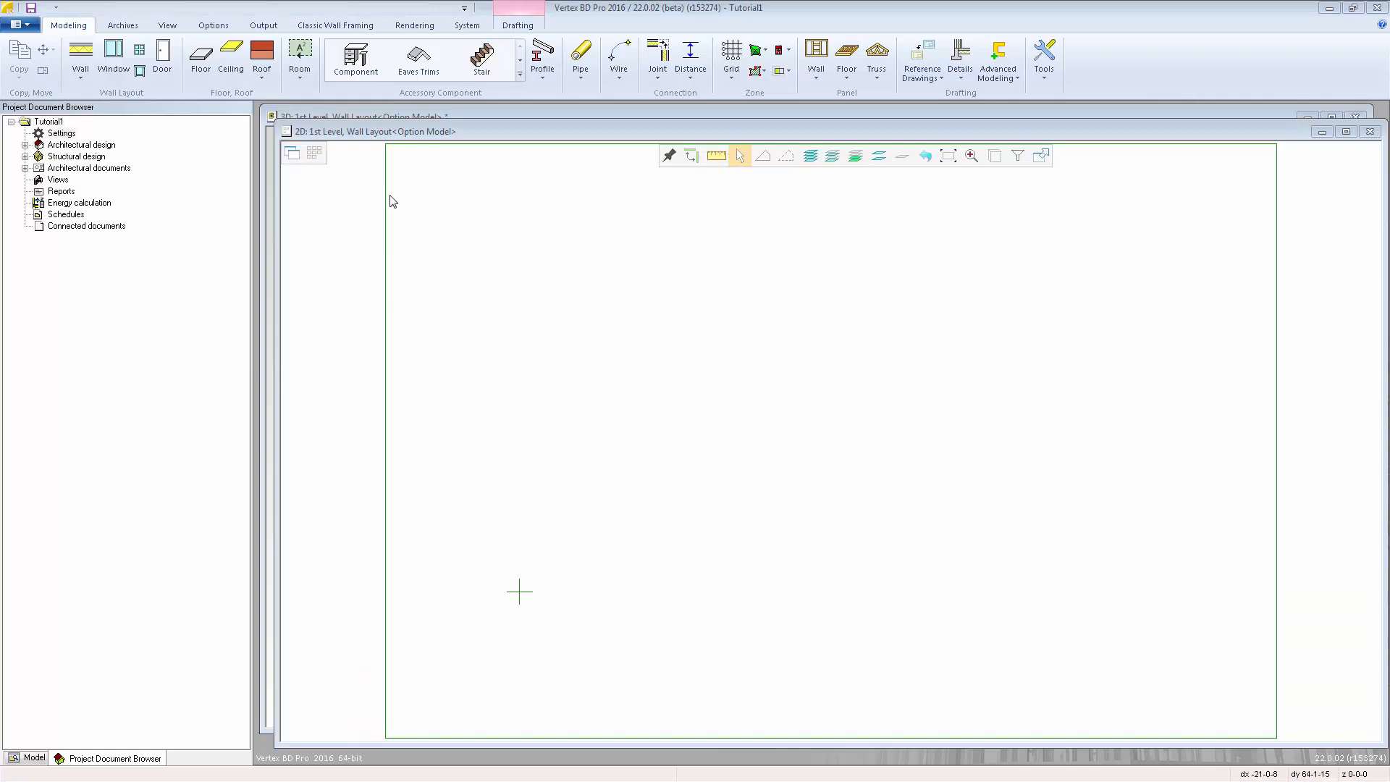
Examine the available drawing-model pairs, including the drawings listed under Architectural design and Structural design in the project tree.
click(317, 156)
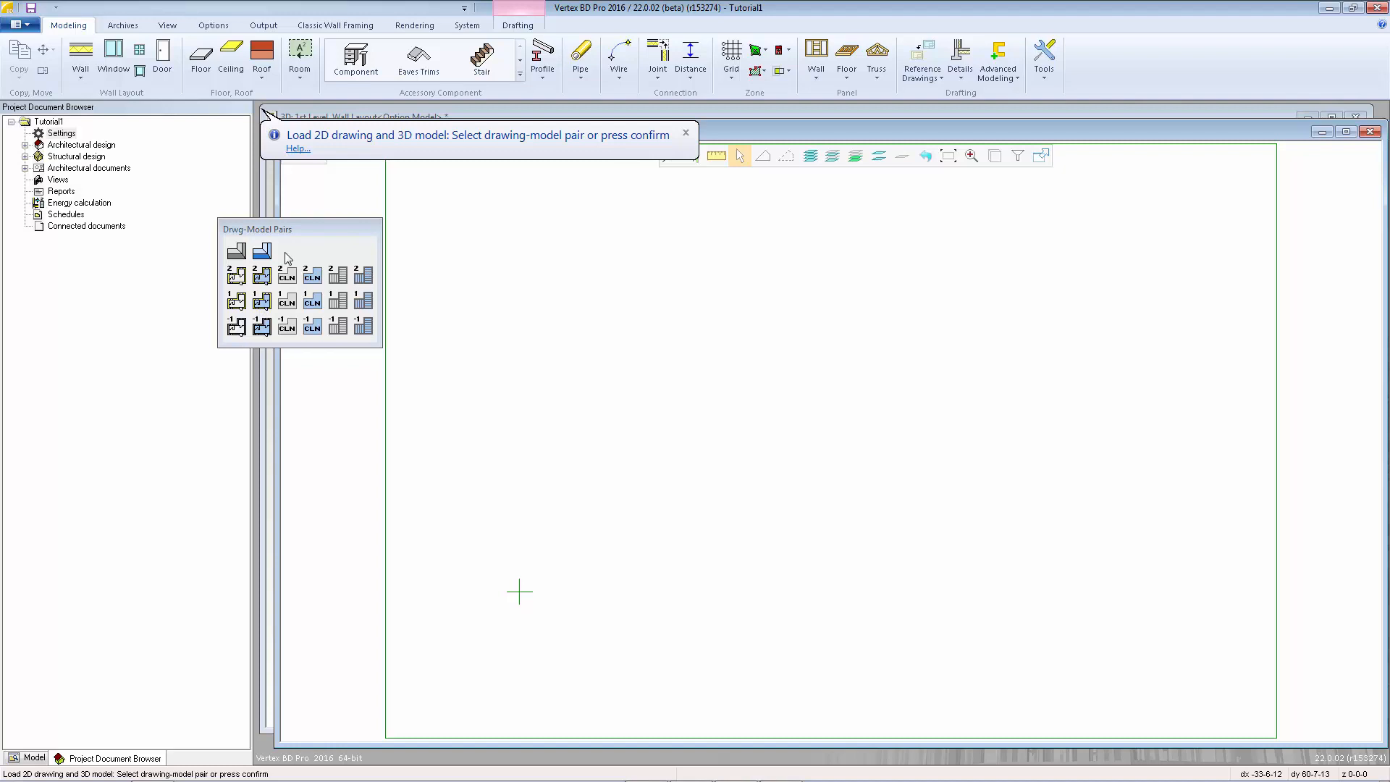
key(Escape)
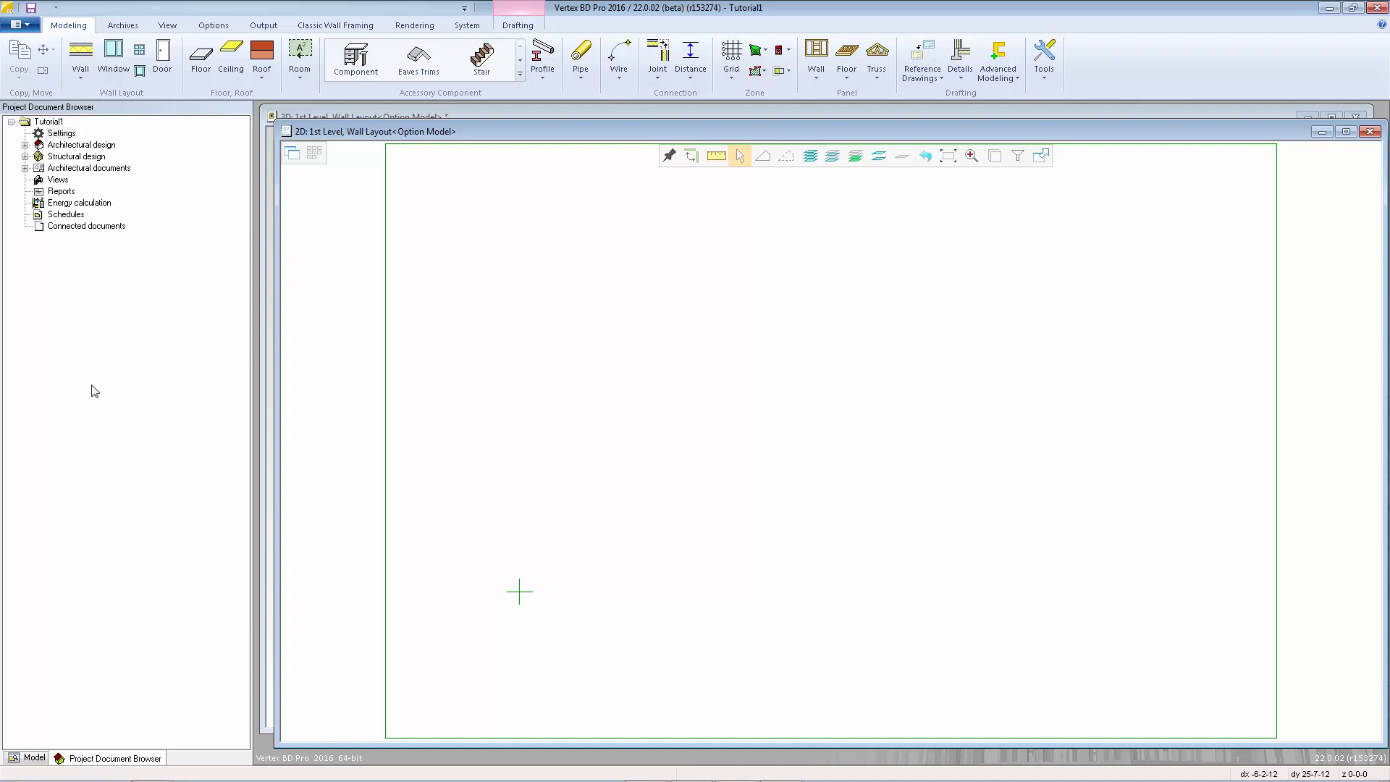
click(24, 146)
click(25, 284)
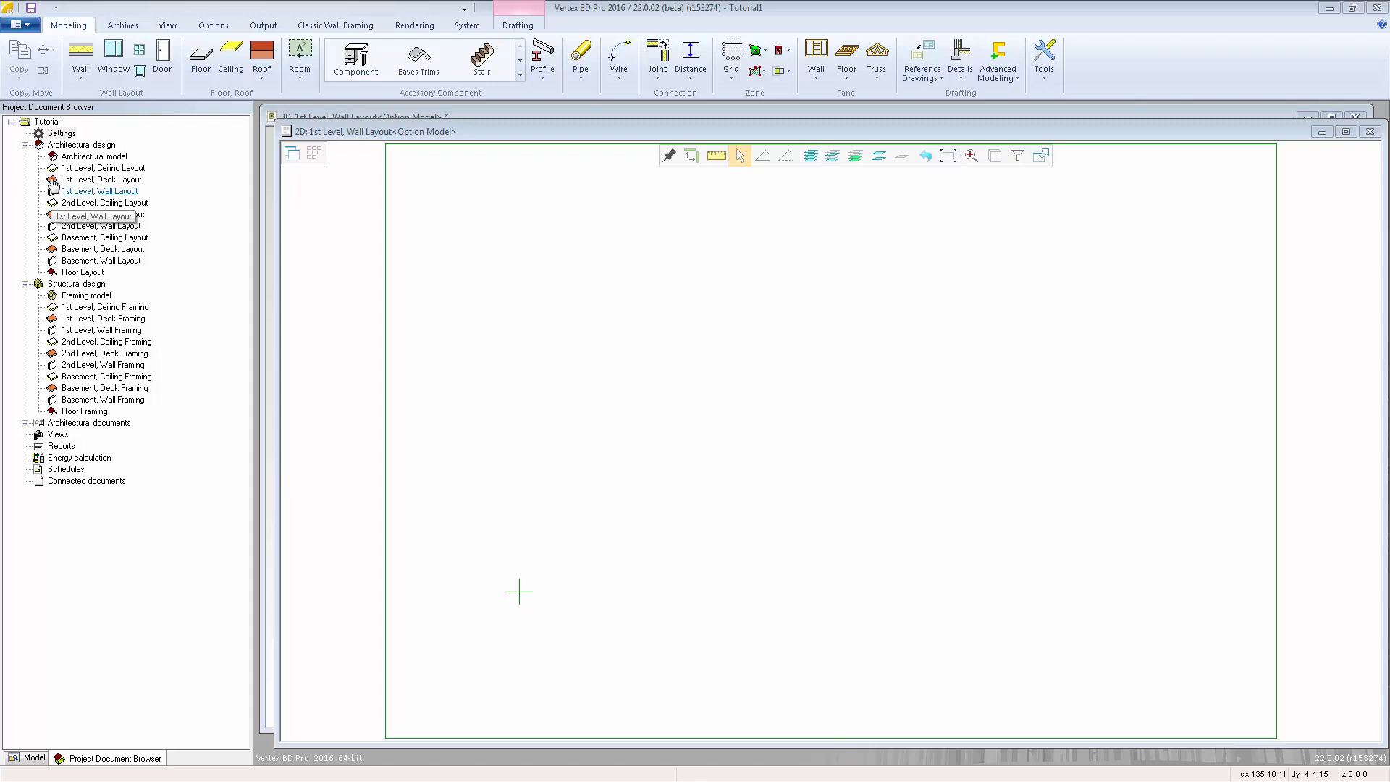
Activate the 3rd Level wall, deck and ceiling drawing-model pairs, both layout and framing, for the project.
right_click(60, 135)
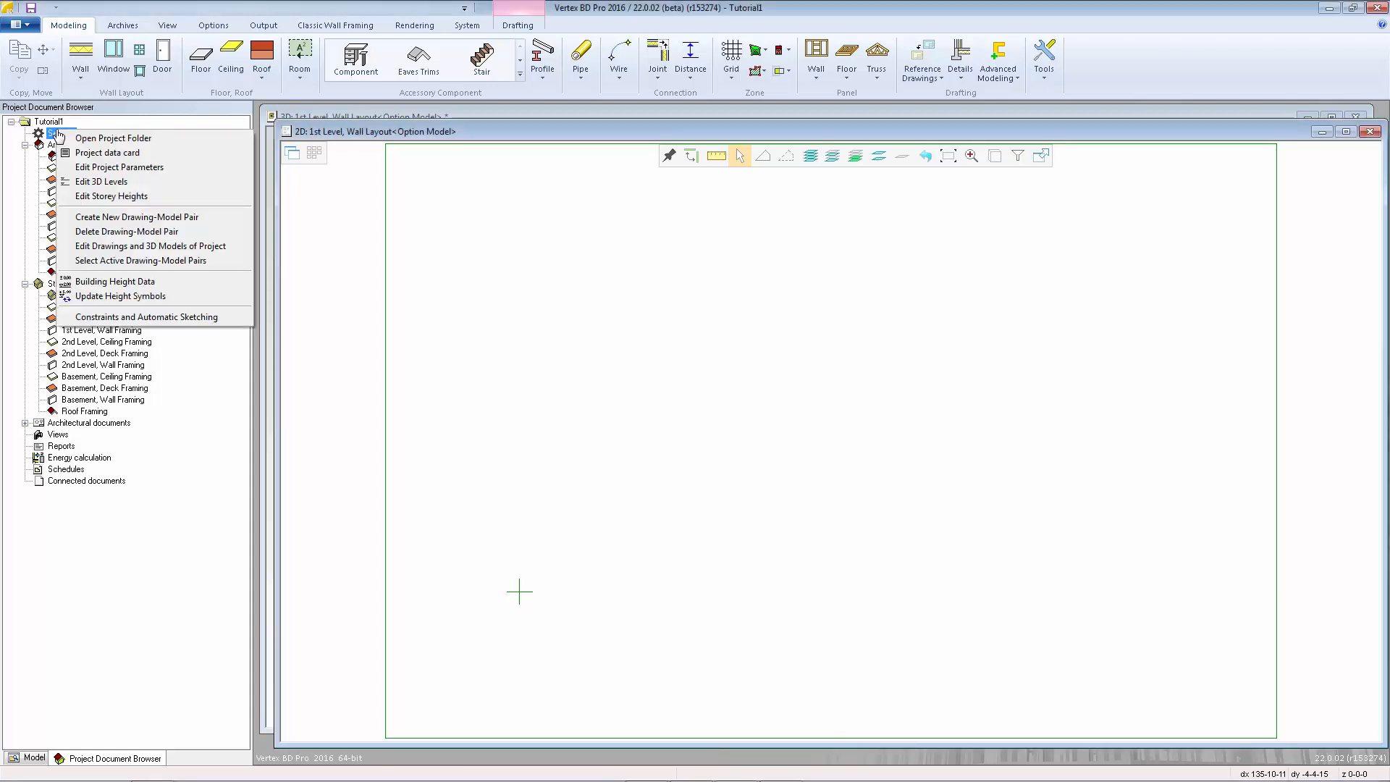
click(122, 261)
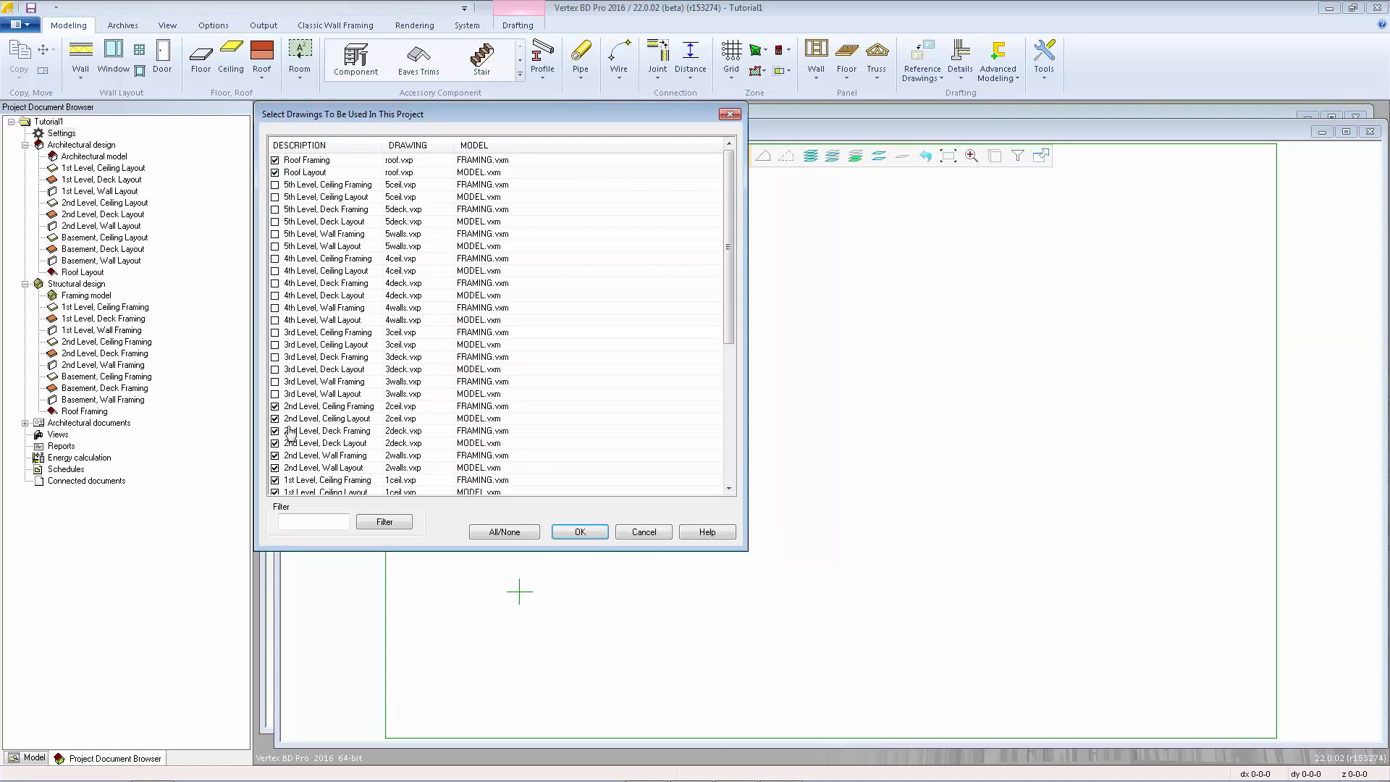
scroll(293, 440, down, 6)
scroll(294, 440, up, 6)
click(275, 393)
click(275, 381)
click(275, 370)
click(275, 357)
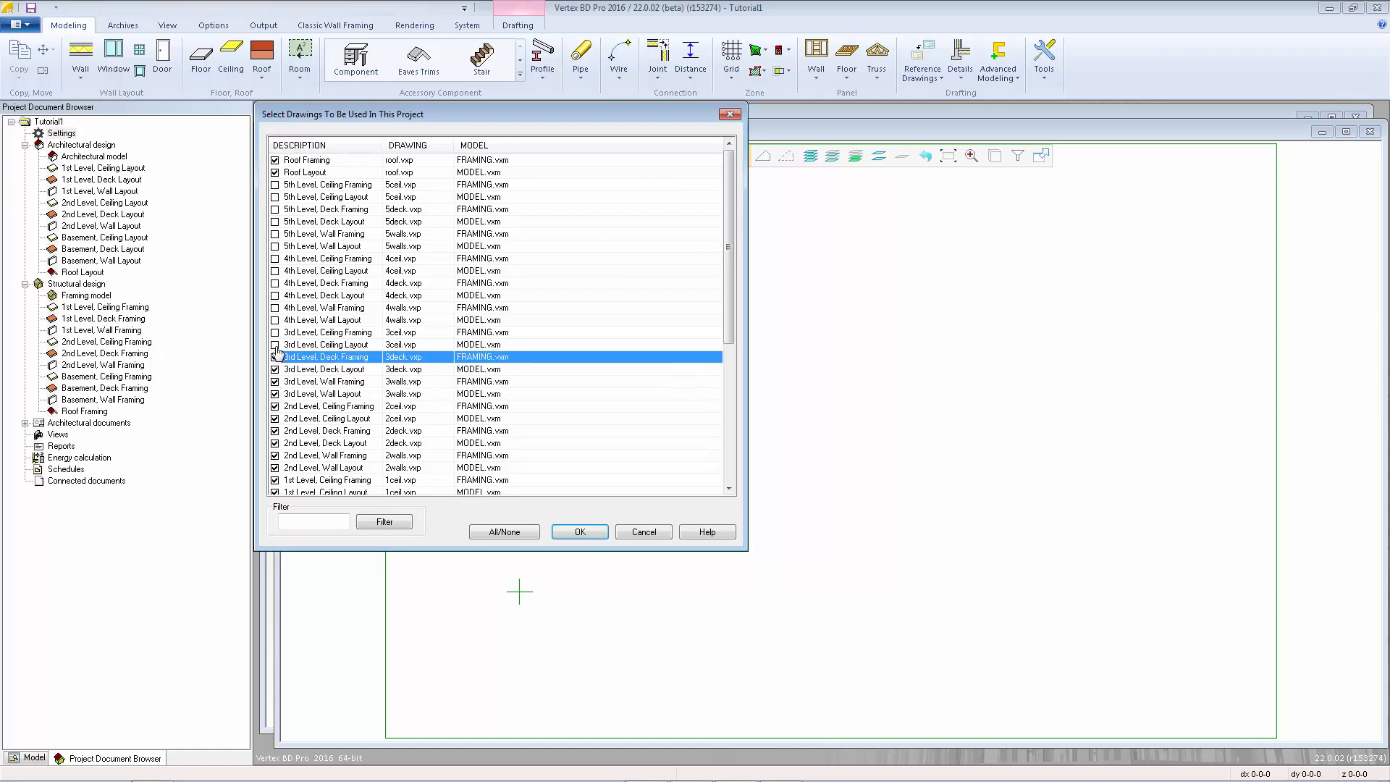
click(275, 345)
click(275, 333)
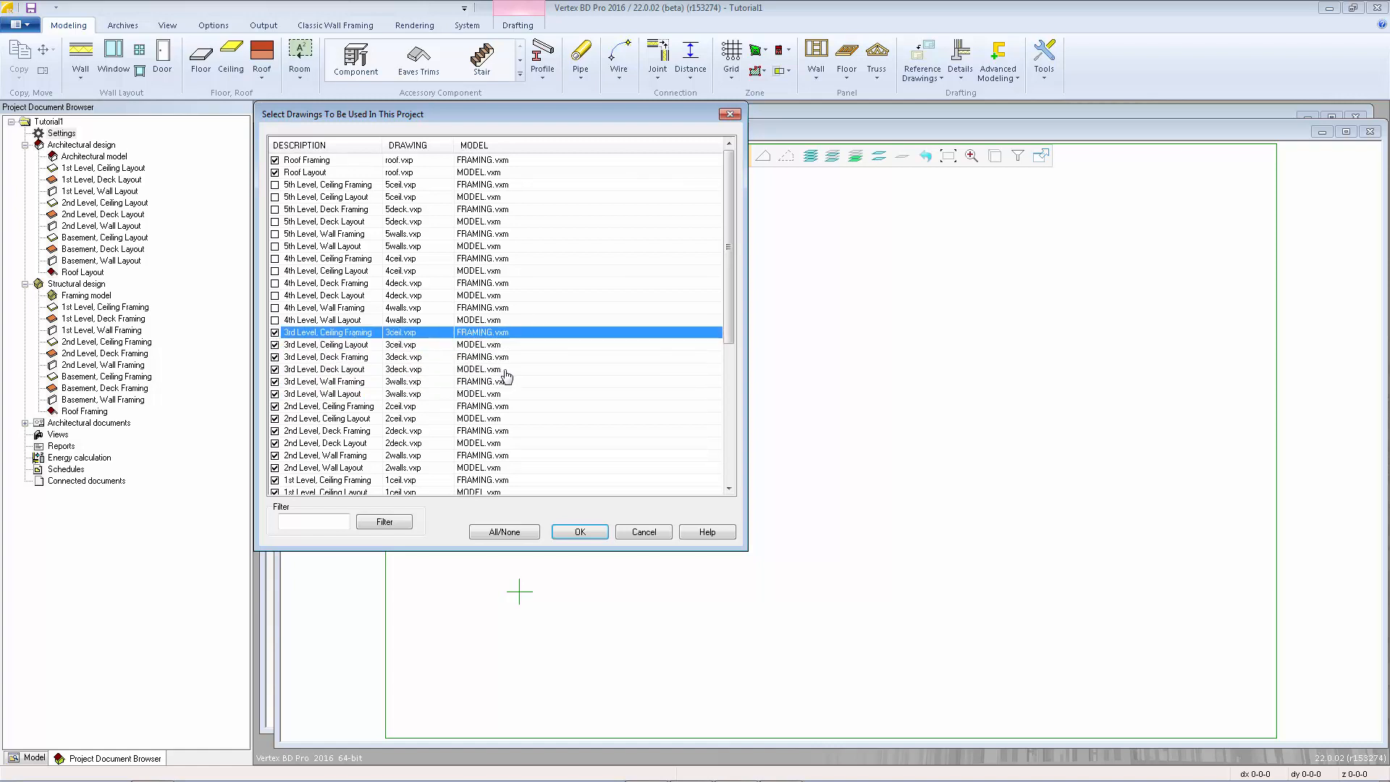
click(583, 534)
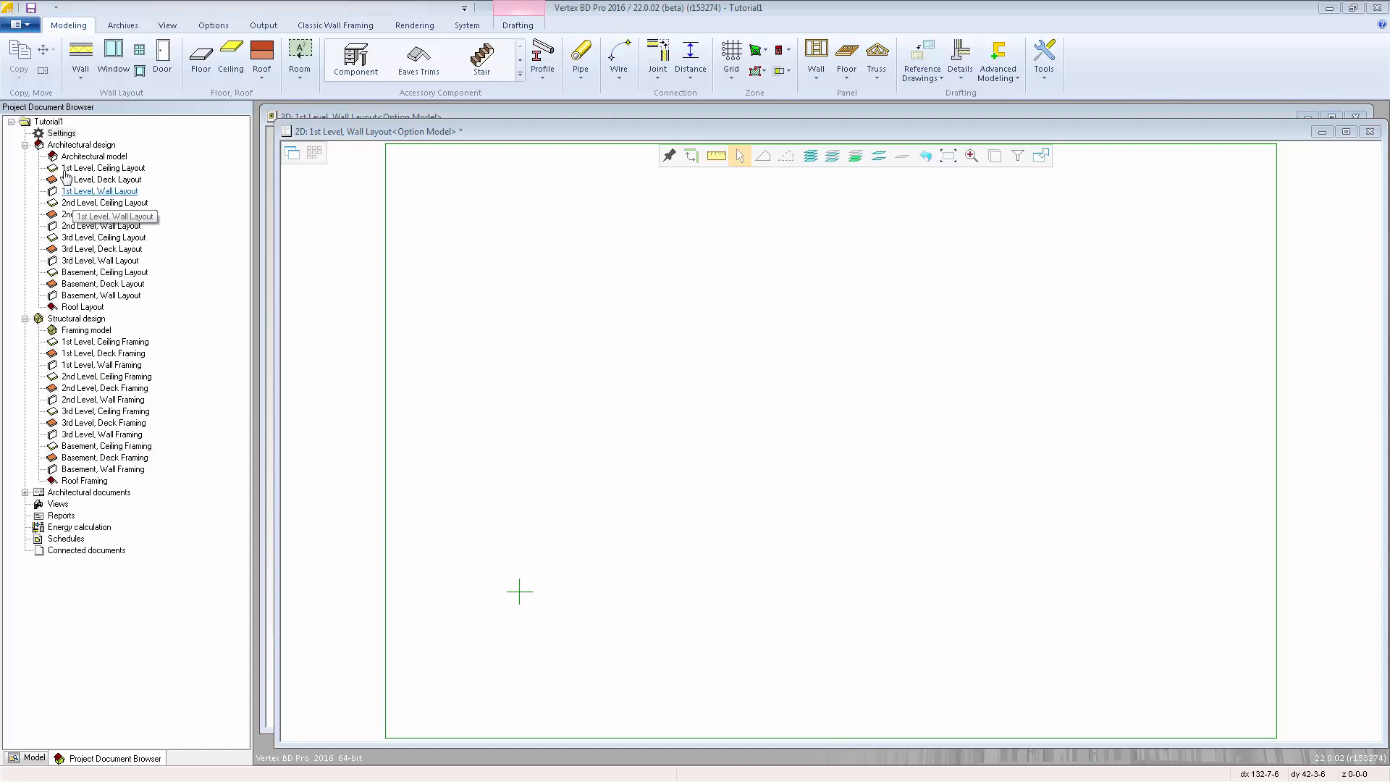
Set the room height between the 1st floor and the 1st ceiling to 9'-1 1/8" in the project's 3D levels.
right_click(56, 134)
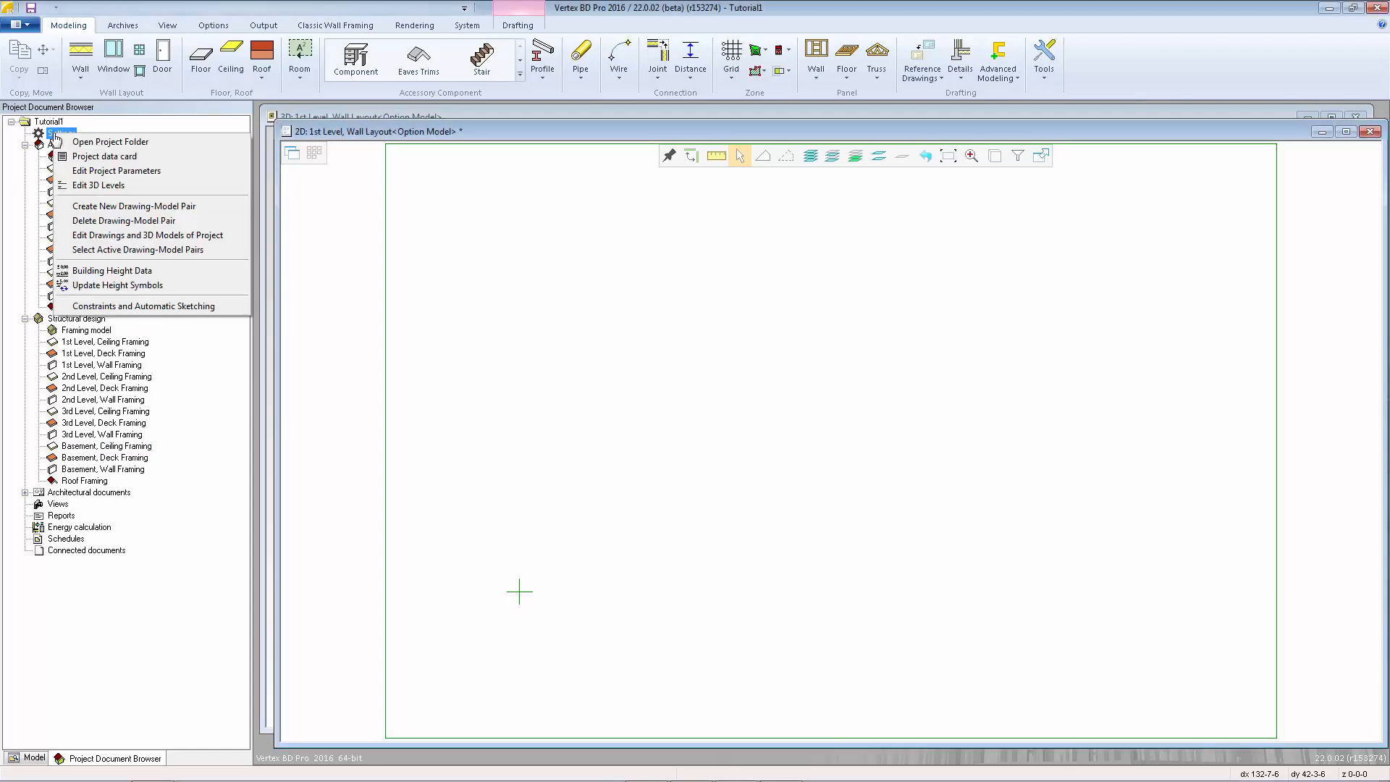
click(128, 186)
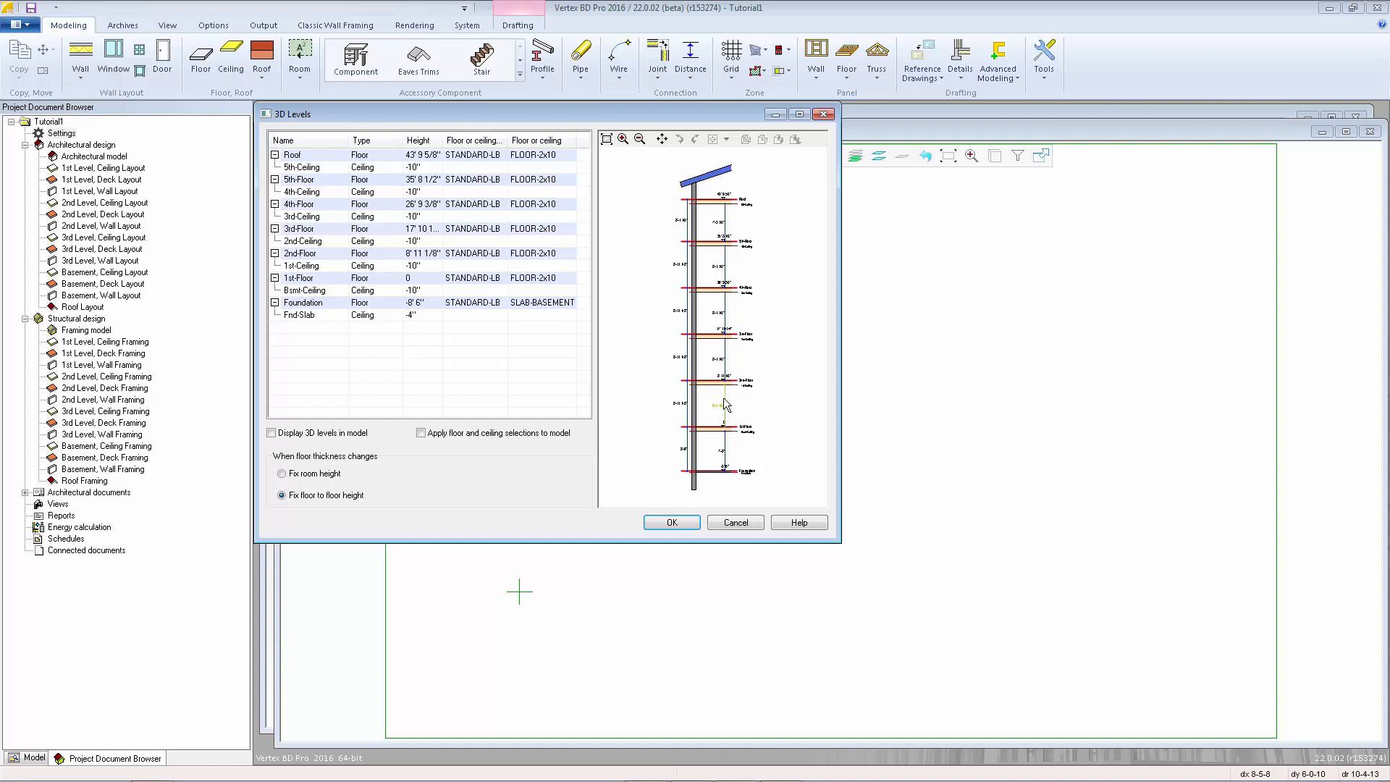
scroll(739, 406, up, 5)
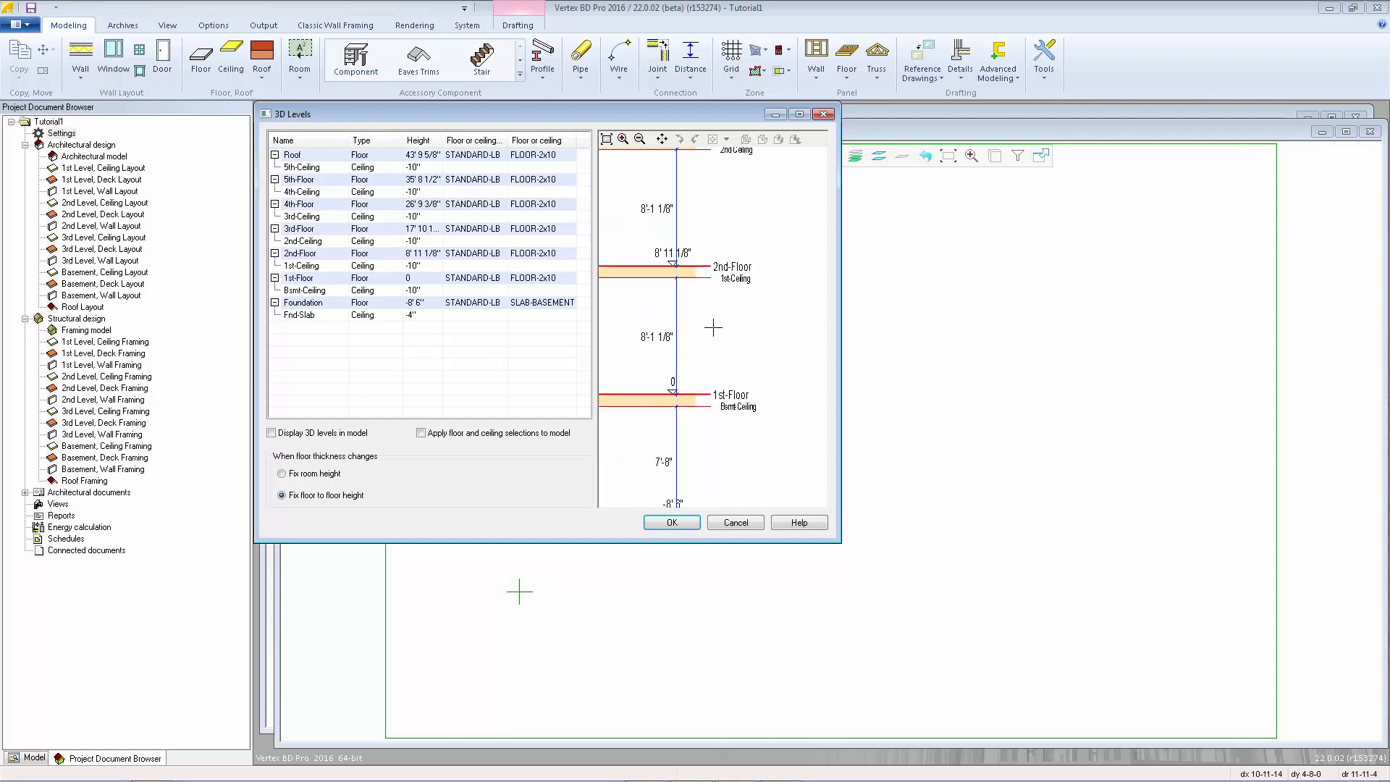
scroll(643, 333, up, 1)
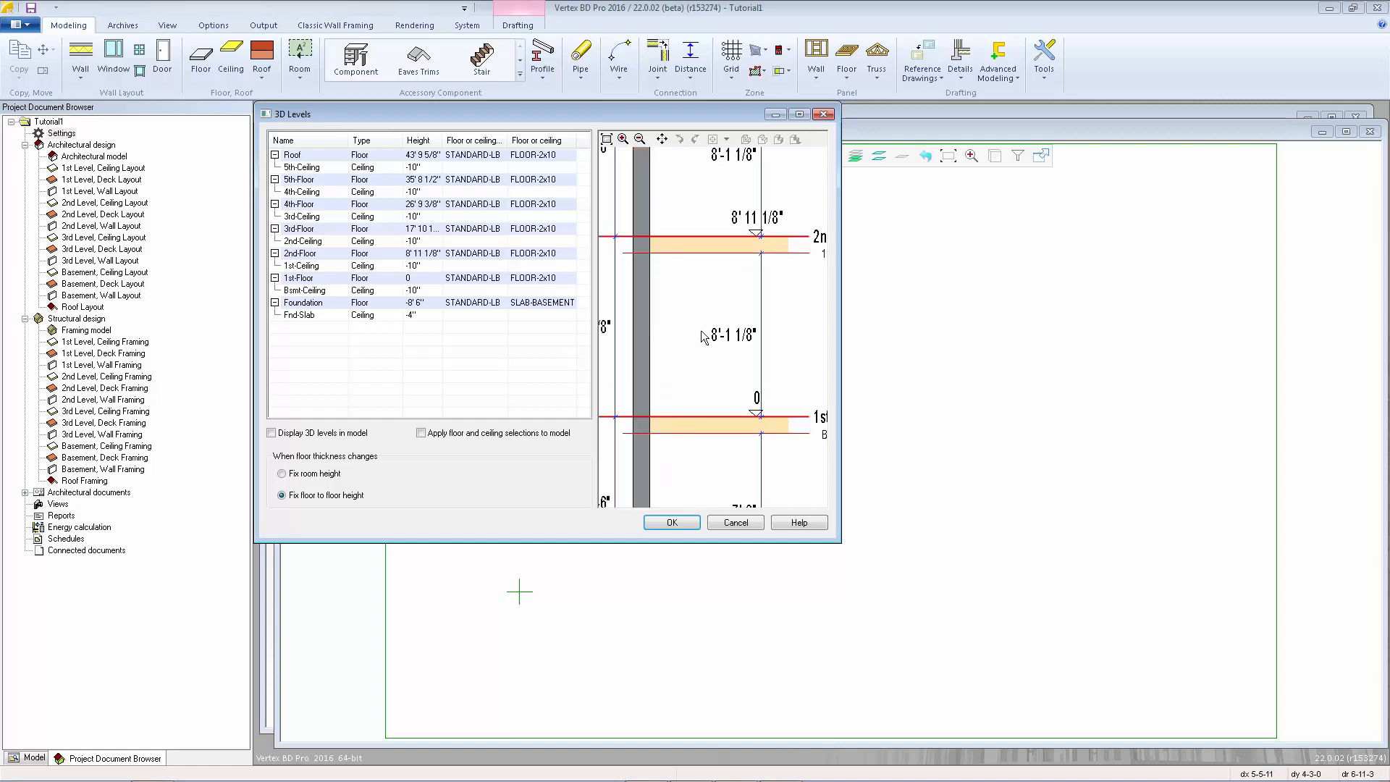
scroll(691, 330, down, 1)
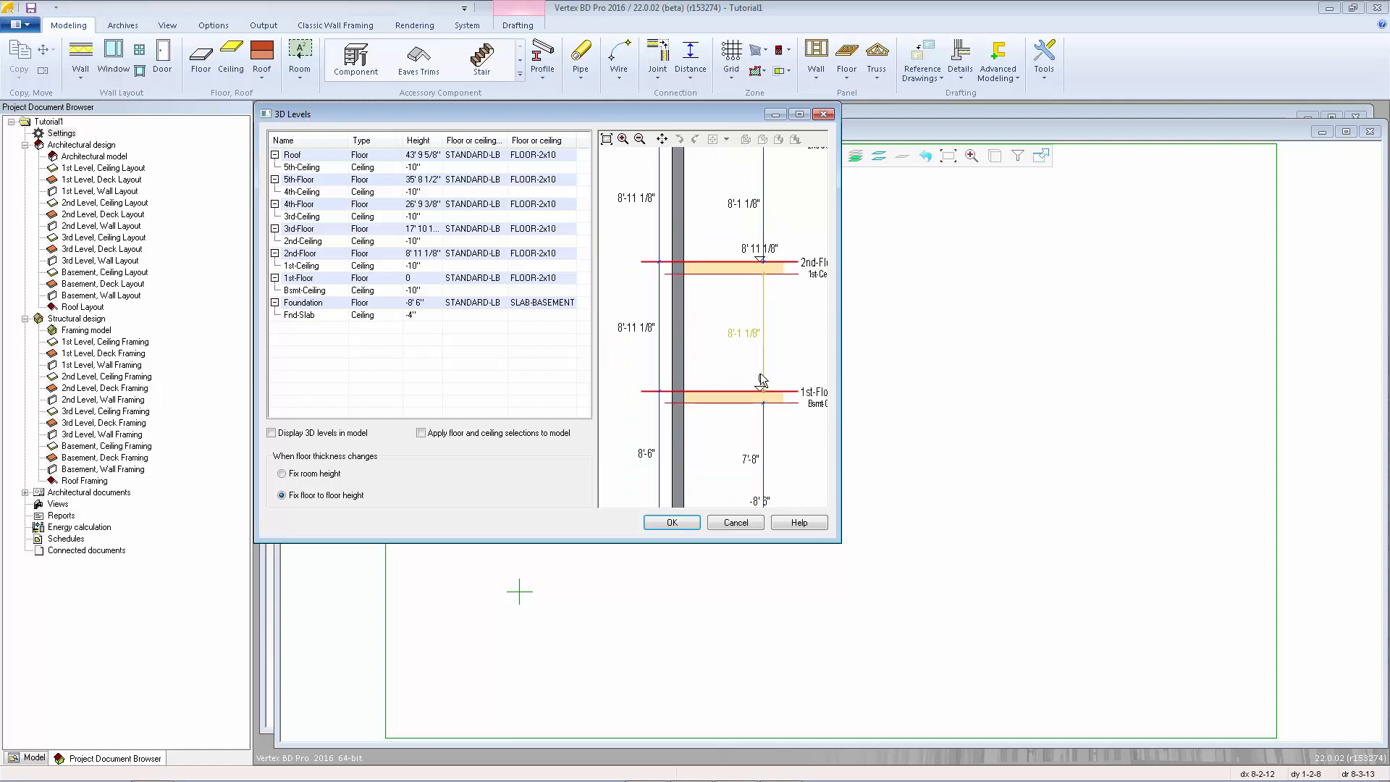
click(749, 336)
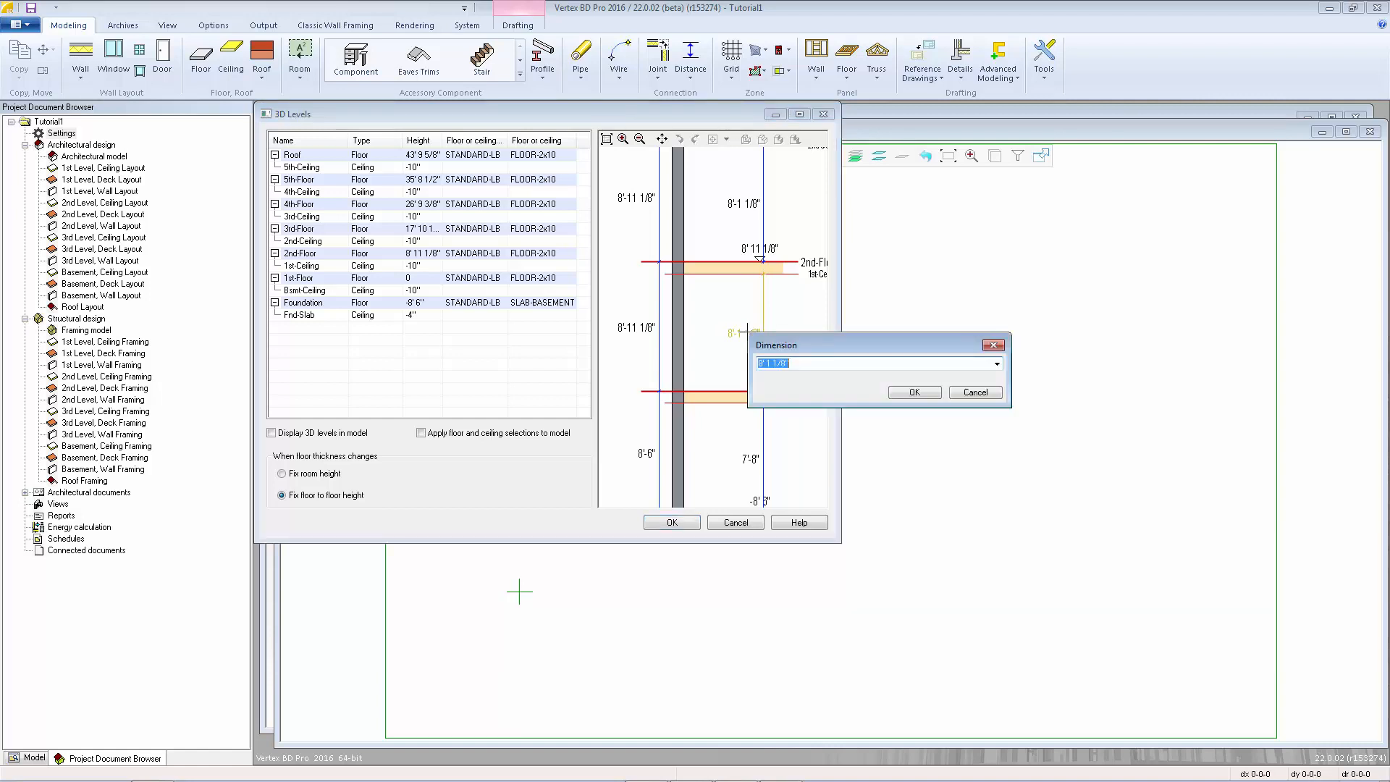
click(758, 364)
text(9)
click(914, 393)
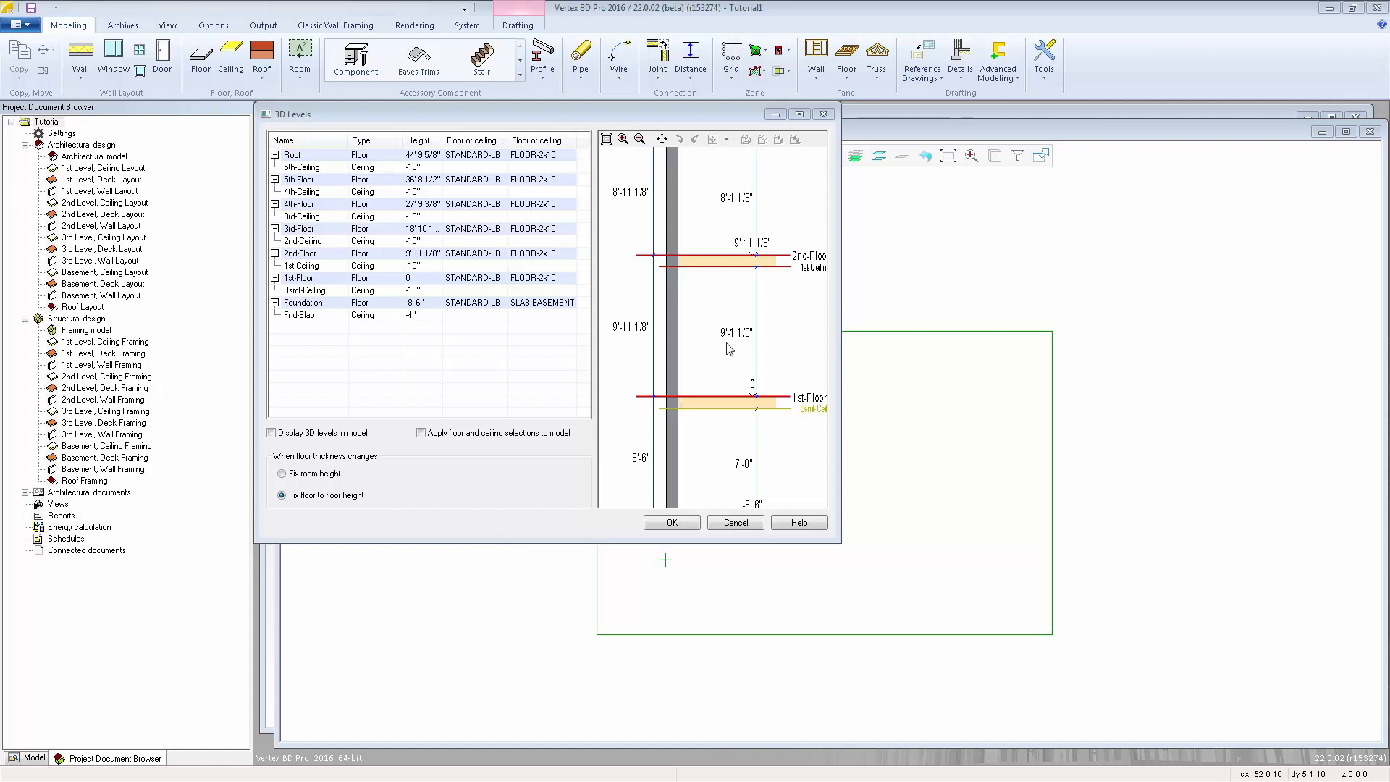
Keep room height fixed when floor thickness changes, assign the Floor, 2x12 framing structure to 2nd-Floor, and accept the 3D levels.
click(283, 475)
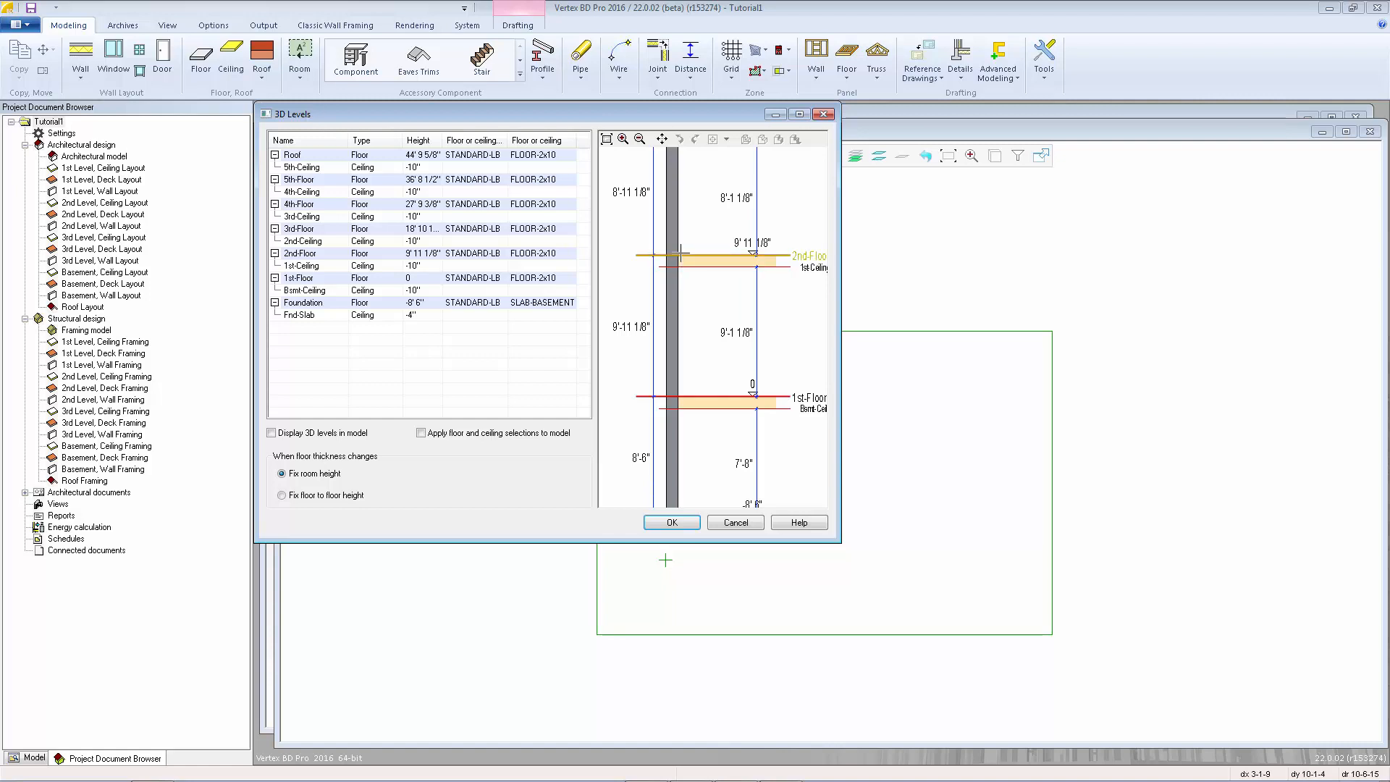
click(331, 259)
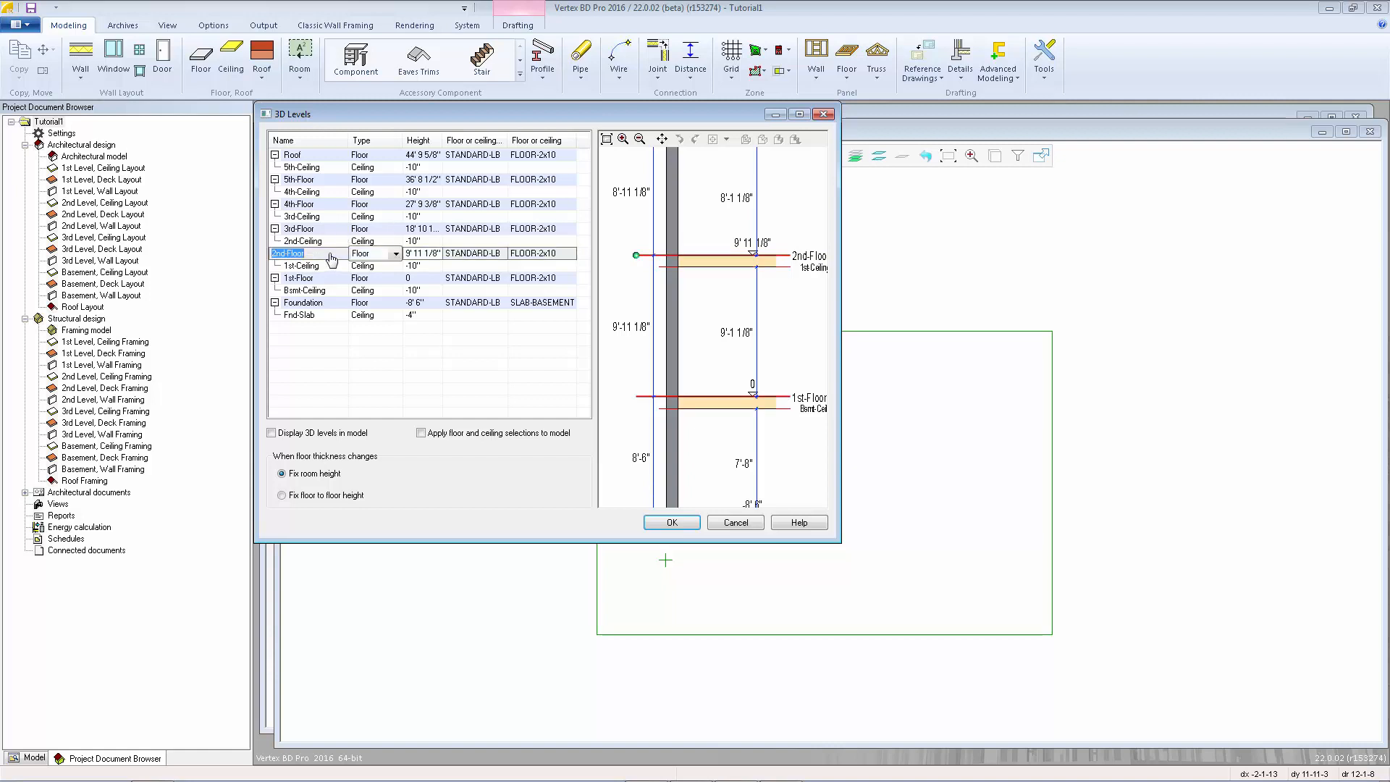
right_click(524, 254)
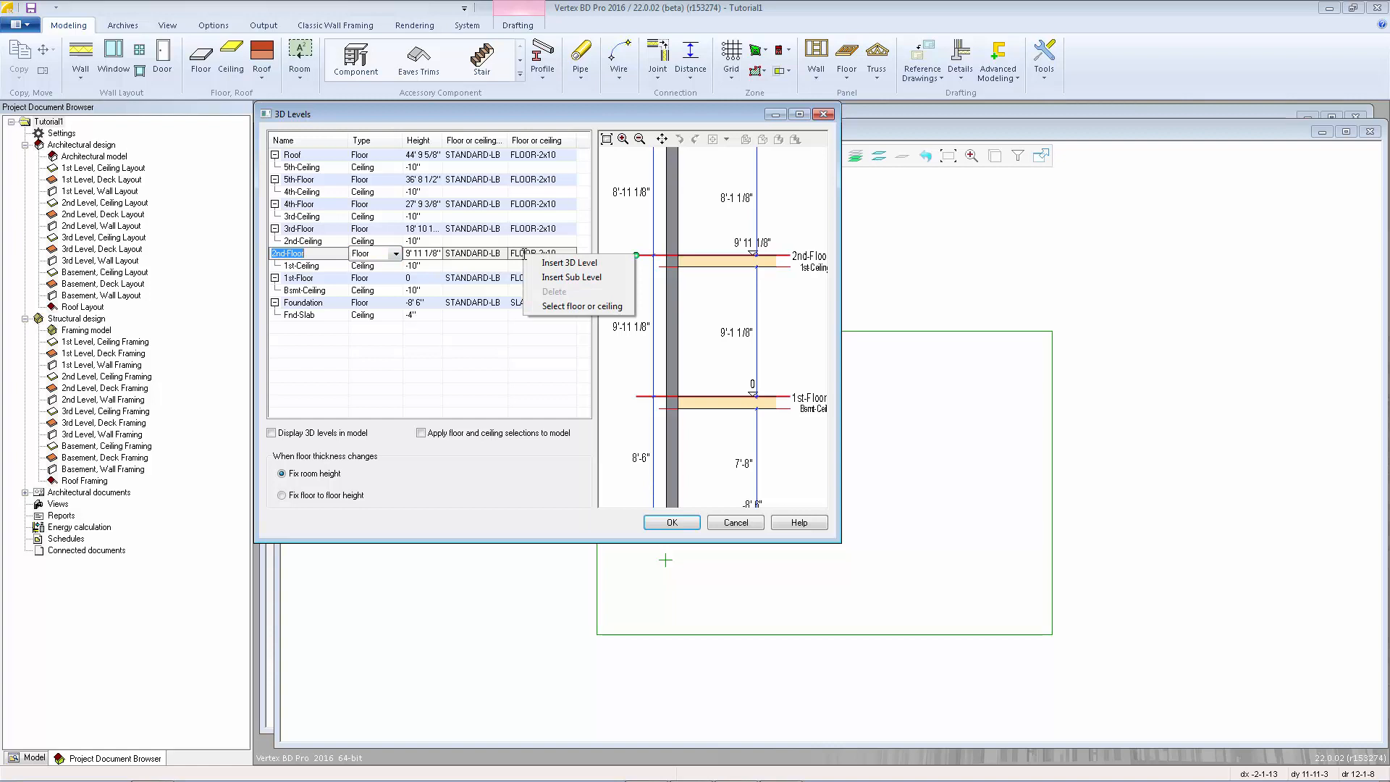
click(603, 307)
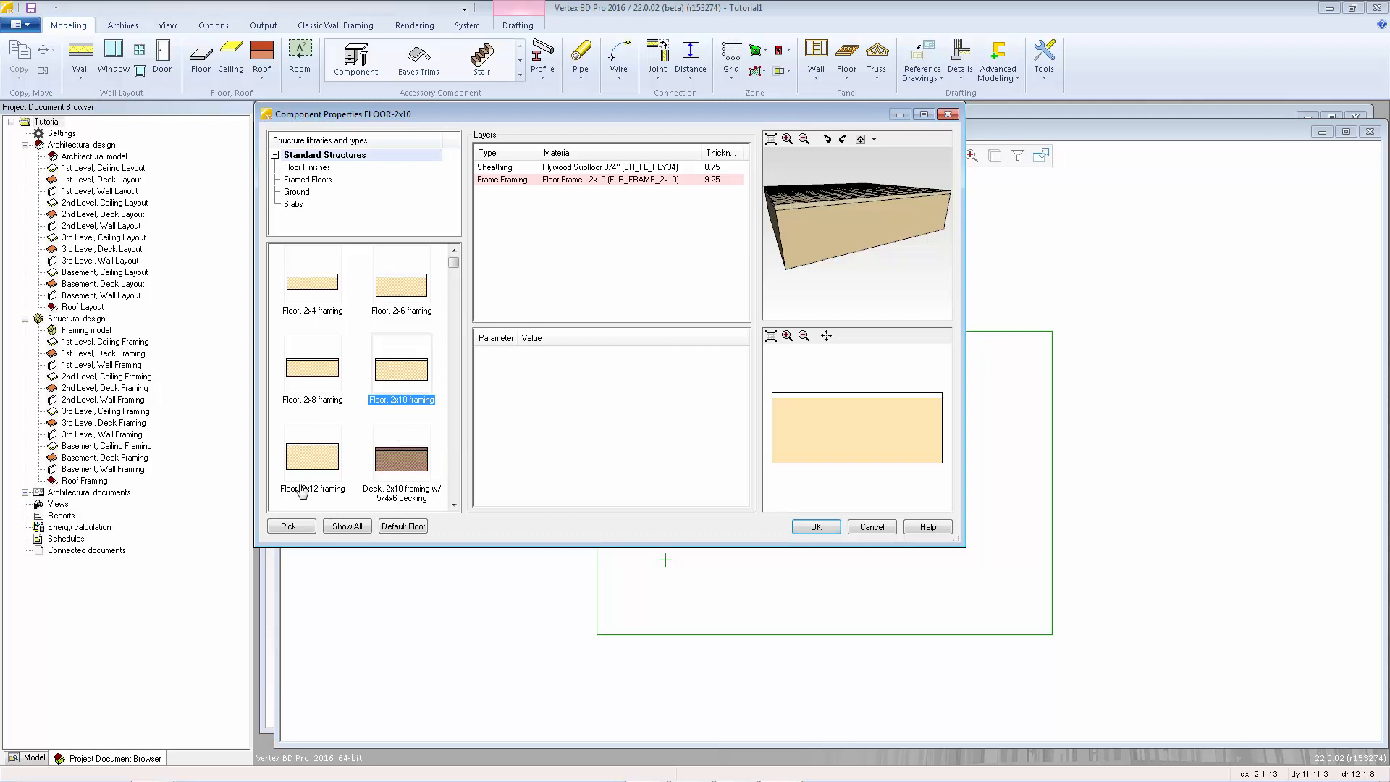
click(315, 467)
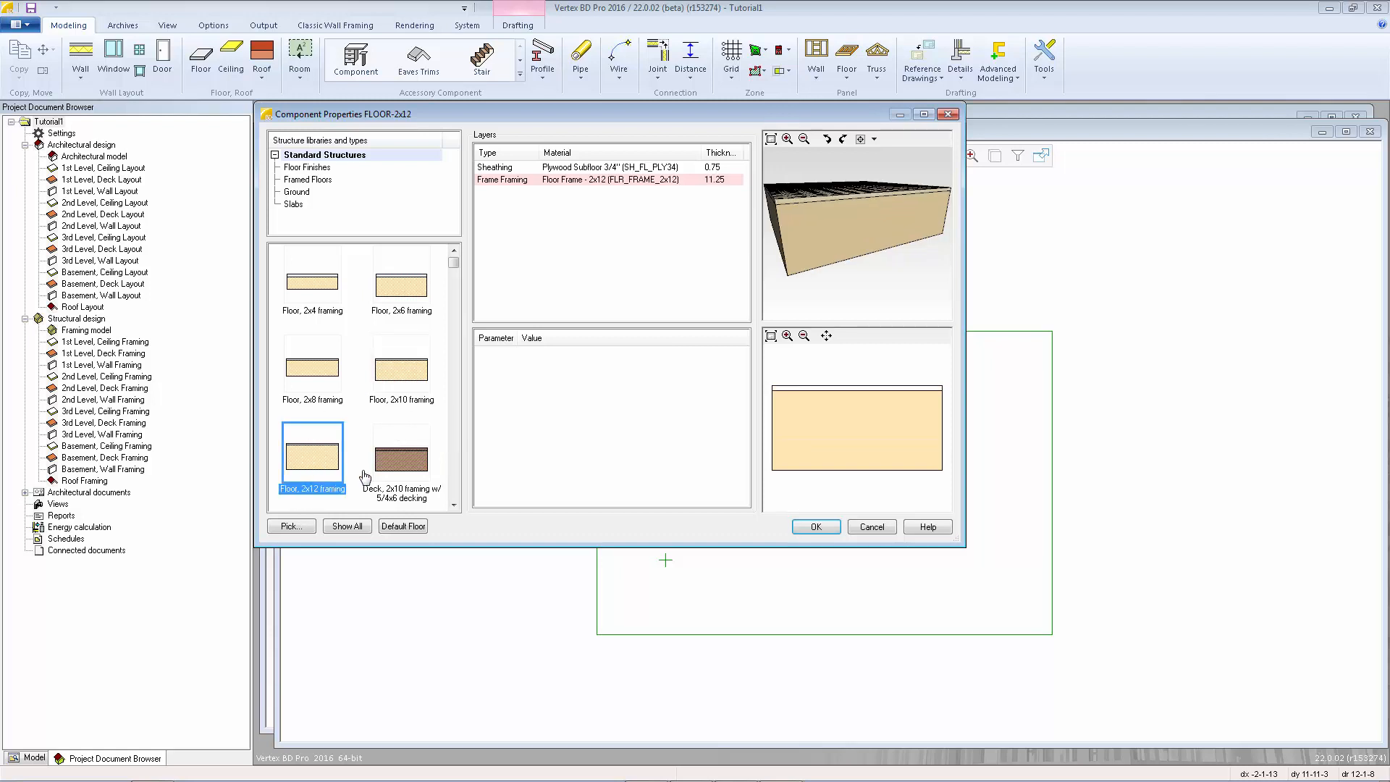
click(815, 527)
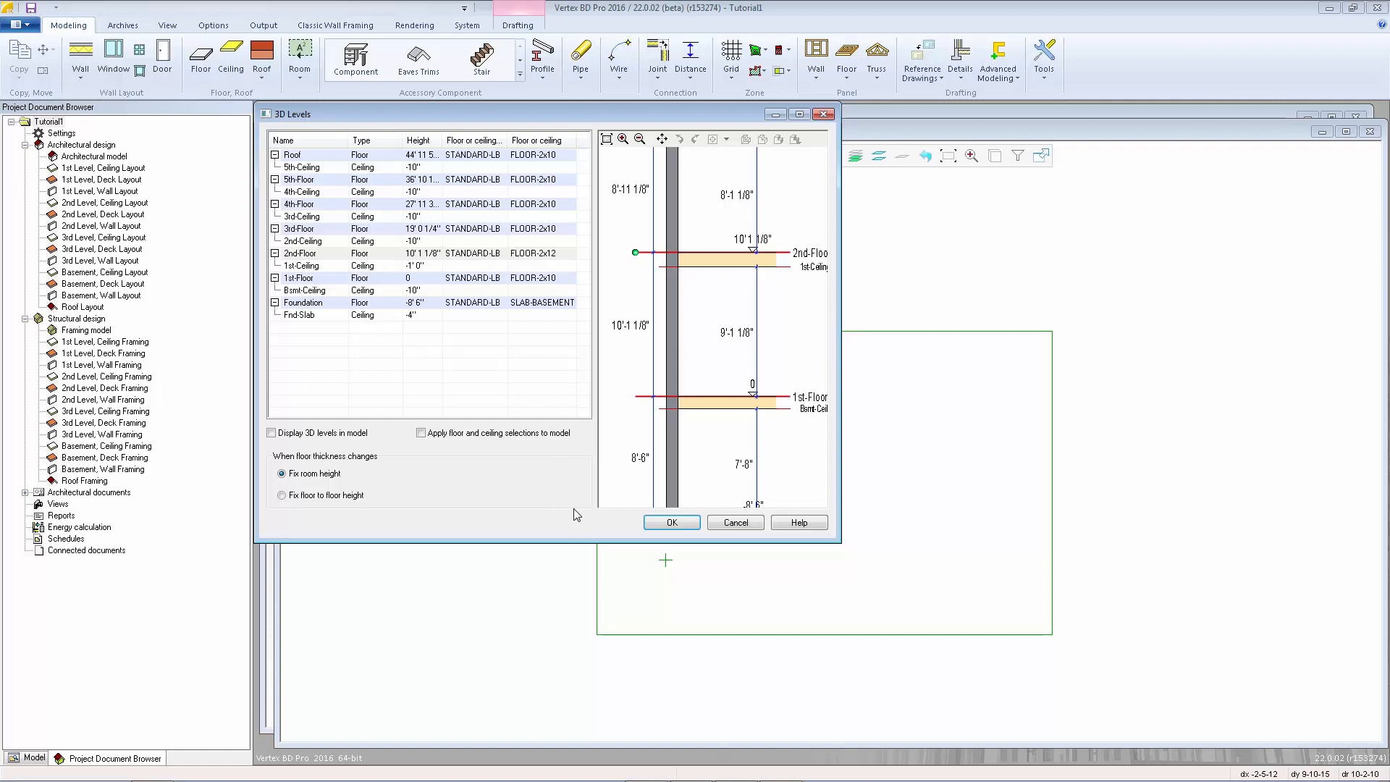
click(662, 533)
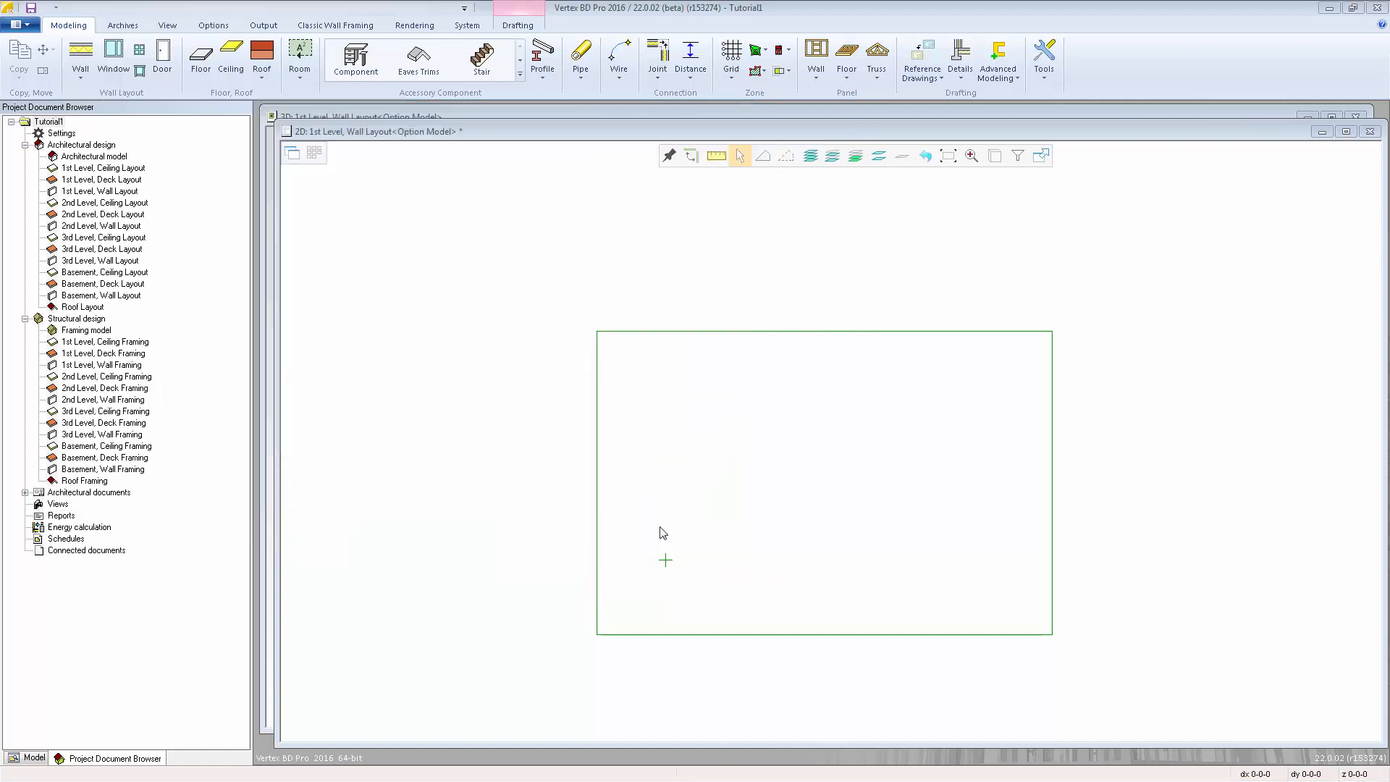